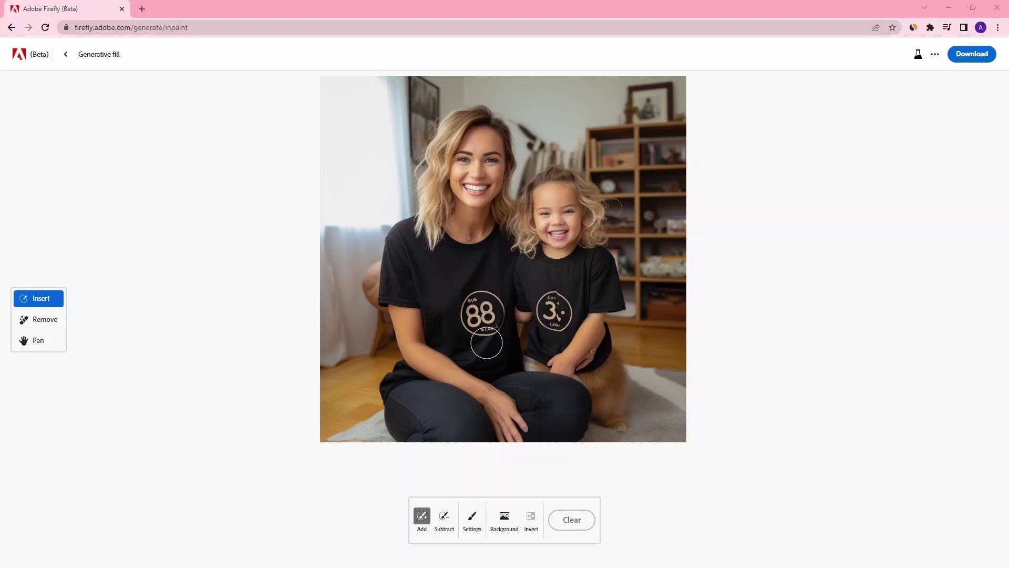
# Step: Mask the 88 logo on the woman's shirt and generate a fill with the prompt 'remove'
pyautogui.moveTo(486, 343)
pyautogui.mouseDown()
pyautogui.moveTo(470, 323)
pyautogui.moveTo(465, 339)
pyautogui.moveTo(488, 294)
pyautogui.moveTo(458, 341)
pyautogui.mouseUp()
pyautogui.click(402, 525)
pyautogui.write('remove')
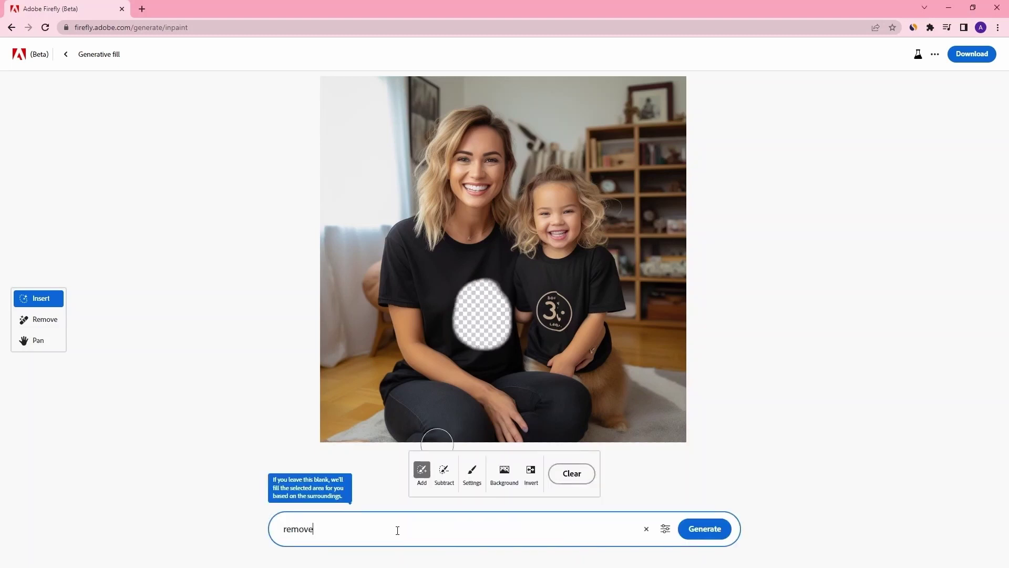
pyautogui.press('Return')
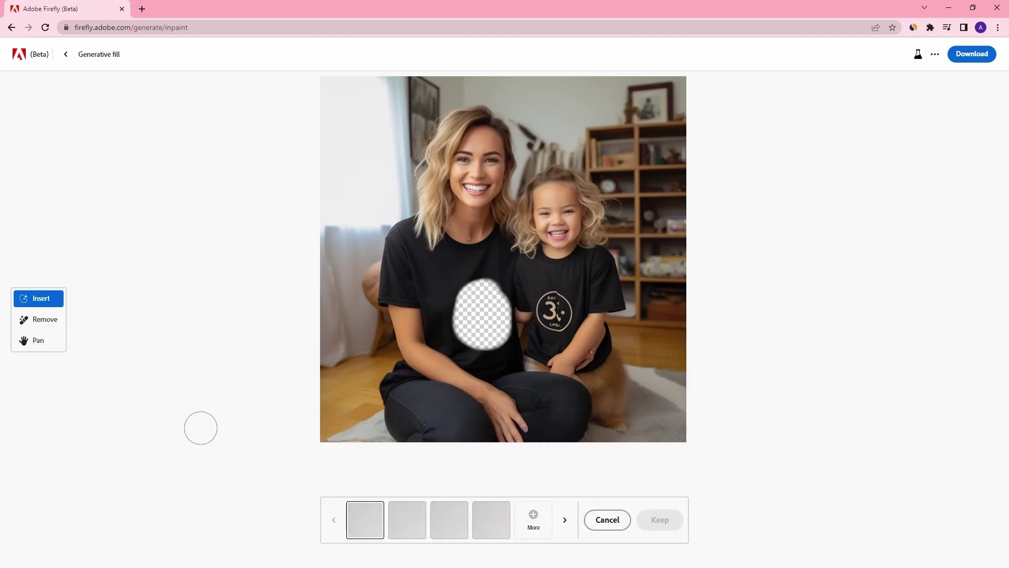
# Step: Compare the result variations and keep the fourth, with a plain black shirt
pyautogui.click(408, 527)
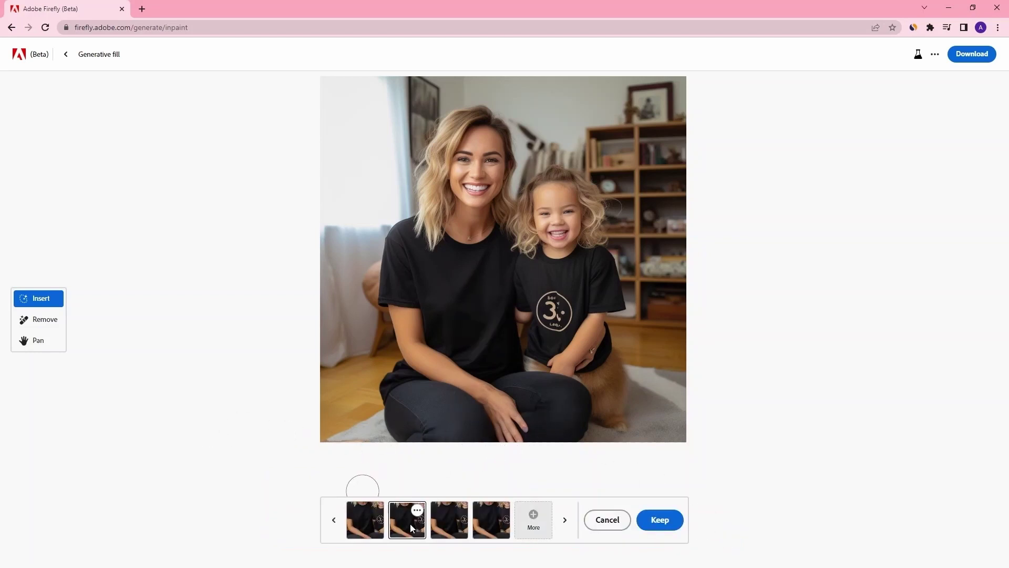
pyautogui.click(446, 528)
pyautogui.click(493, 527)
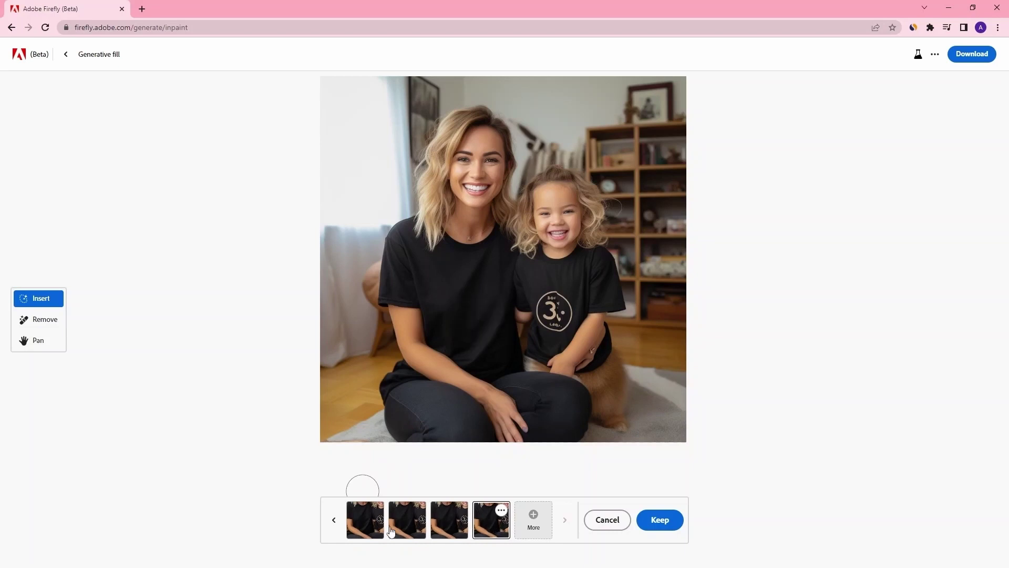
pyautogui.click(505, 534)
pyautogui.click(660, 518)
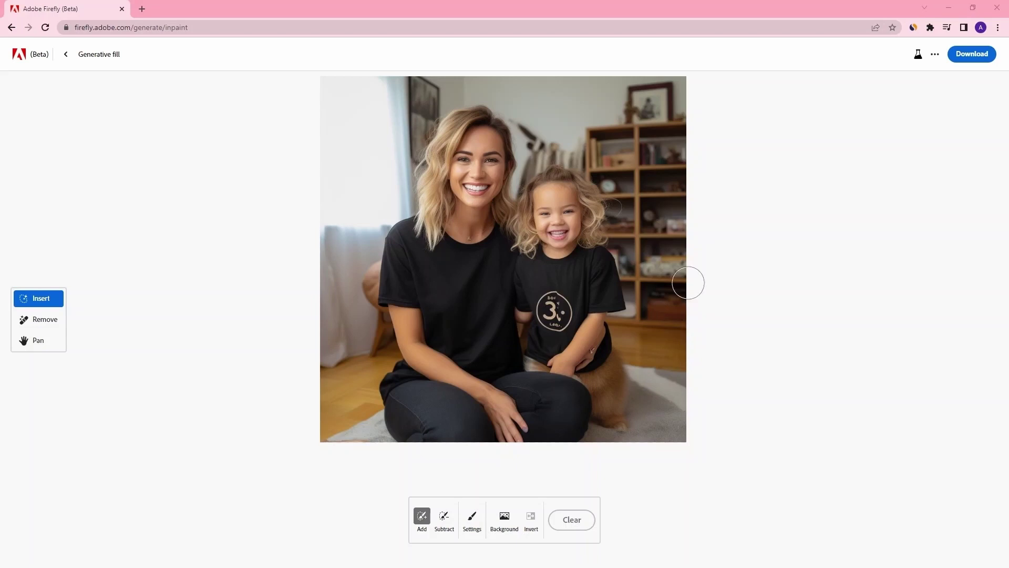
# Step: Mask the little girl and generate fills for 'dog facing camera being hugged by a woman'
pyautogui.moveTo(535, 231)
pyautogui.mouseDown()
pyautogui.moveTo(533, 197)
pyautogui.moveTo(524, 288)
pyautogui.moveTo(530, 370)
pyautogui.moveTo(571, 383)
pyautogui.moveTo(584, 407)
pyautogui.moveTo(628, 431)
pyautogui.moveTo(591, 226)
pyautogui.moveTo(614, 196)
pyautogui.moveTo(618, 223)
pyautogui.moveTo(599, 188)
pyautogui.moveTo(542, 173)
pyautogui.moveTo(587, 196)
pyautogui.moveTo(531, 231)
pyautogui.moveTo(573, 220)
pyautogui.moveTo(544, 349)
pyautogui.moveTo(612, 415)
pyautogui.moveTo(599, 268)
pyautogui.moveTo(578, 252)
pyautogui.moveTo(581, 337)
pyautogui.moveTo(570, 292)
pyautogui.mouseUp()
pyautogui.click(368, 531)
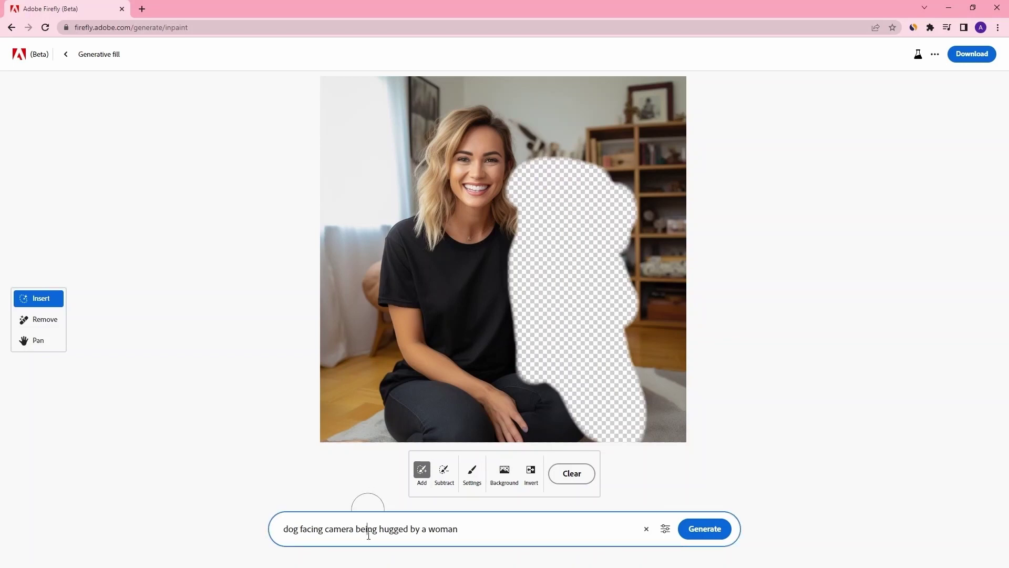
pyautogui.tripleClick(498, 535)
pyautogui.click(480, 527)
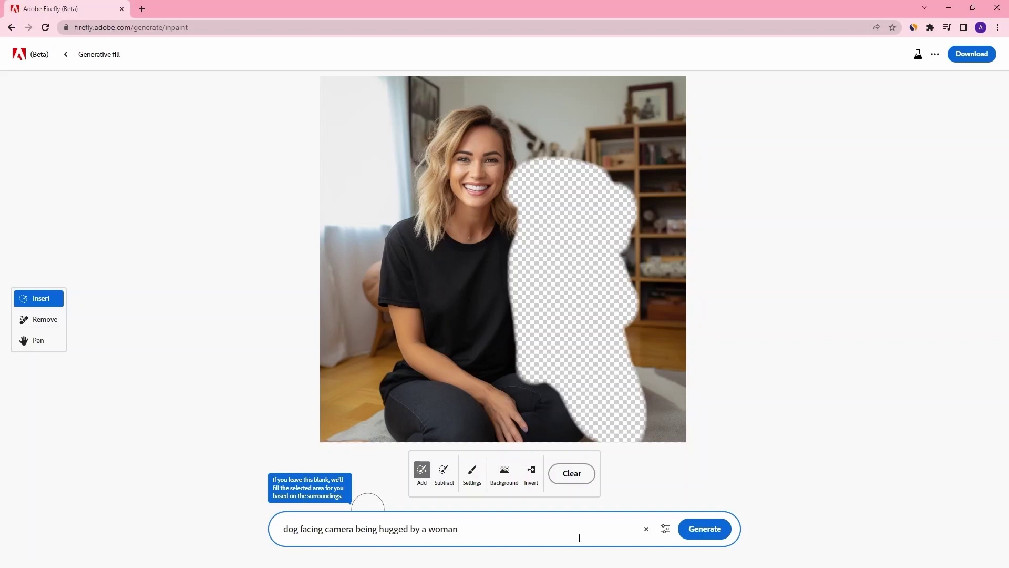
pyautogui.click(704, 528)
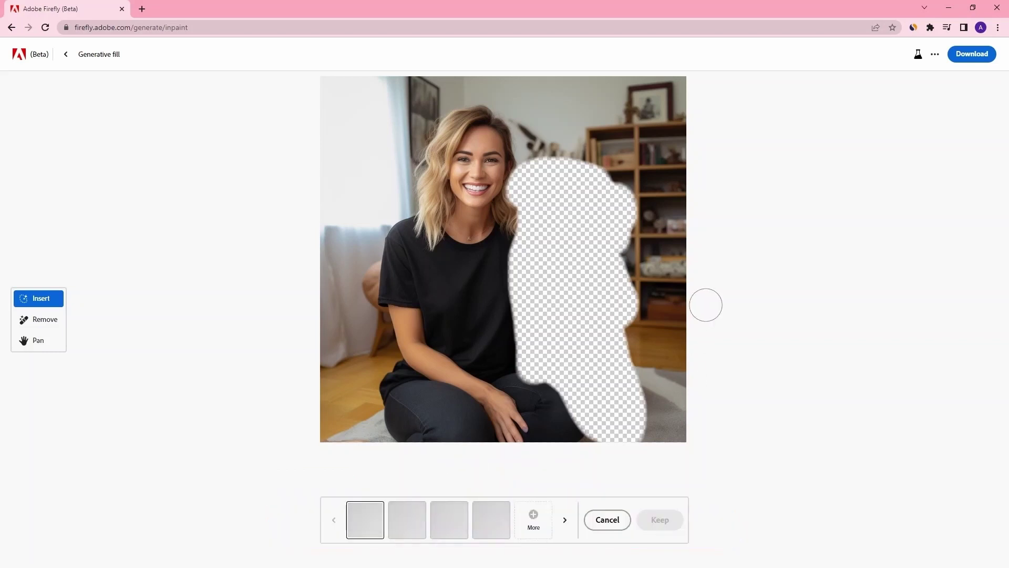
# Step: Generate more dog variations and keep the brown-and-black dog
pyautogui.click(404, 524)
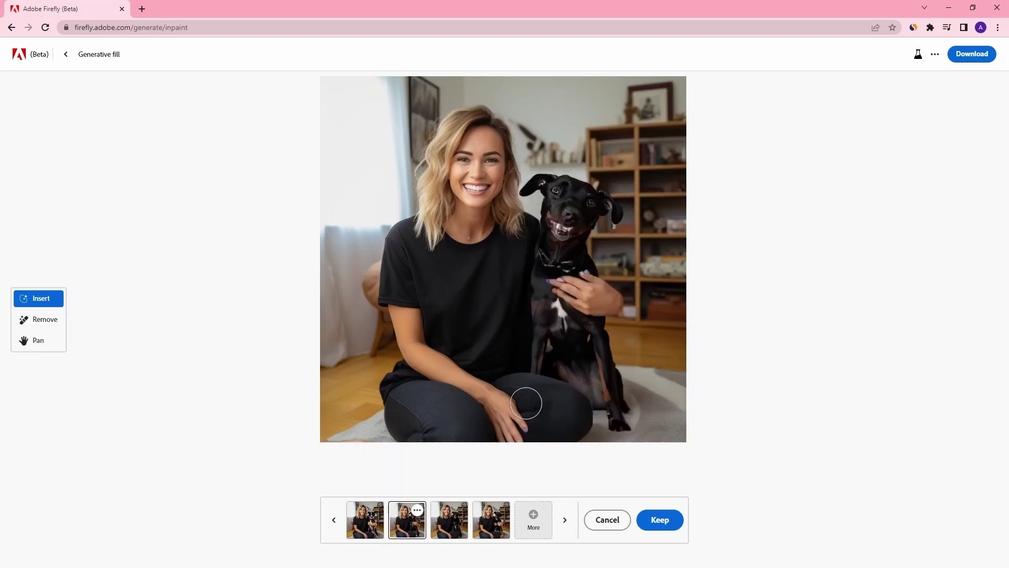
pyautogui.click(534, 520)
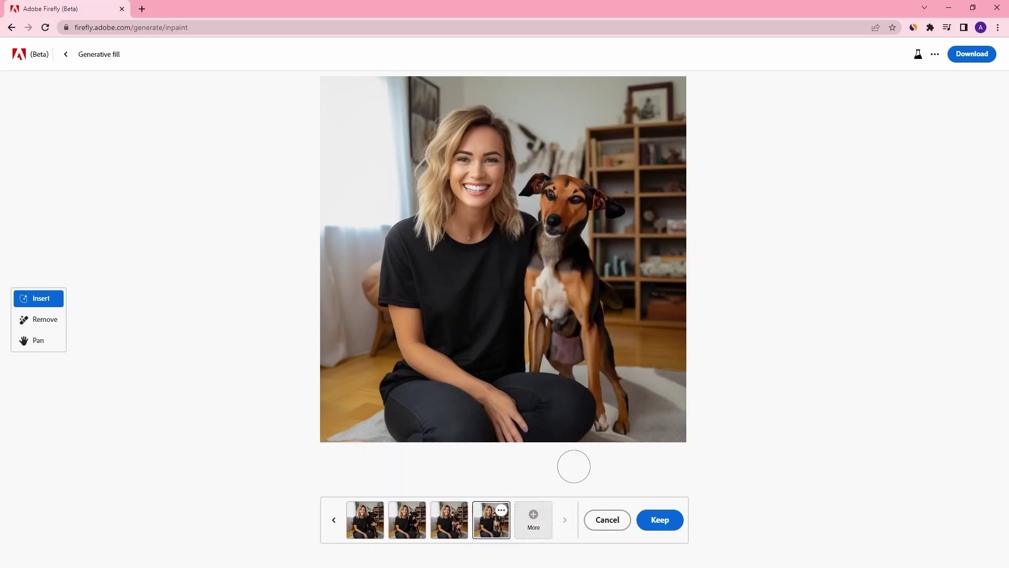
pyautogui.click(660, 520)
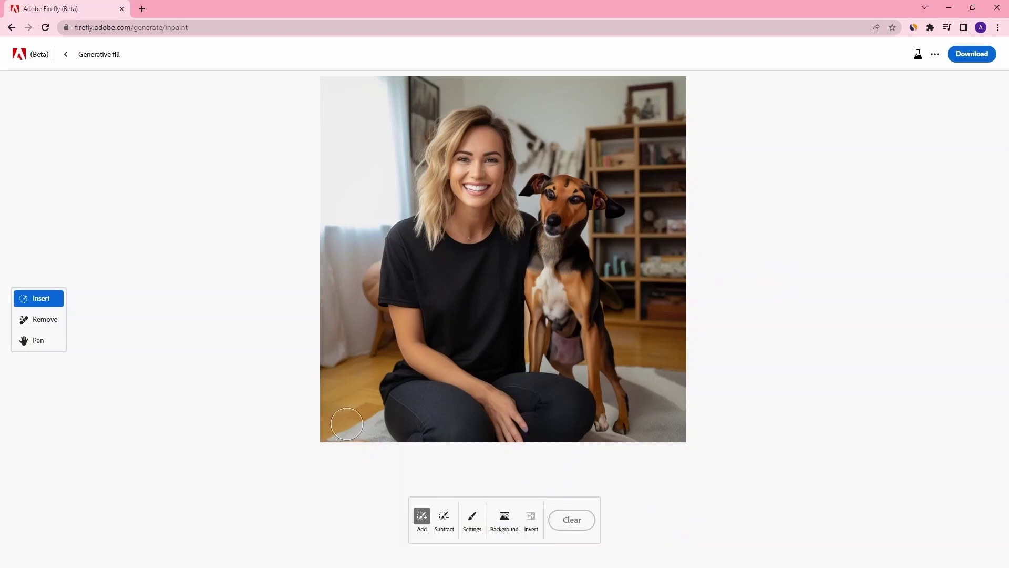
# Step: Select the background and generate fills for 'woman and dog relaxing at a sunny beach'
pyautogui.click(507, 518)
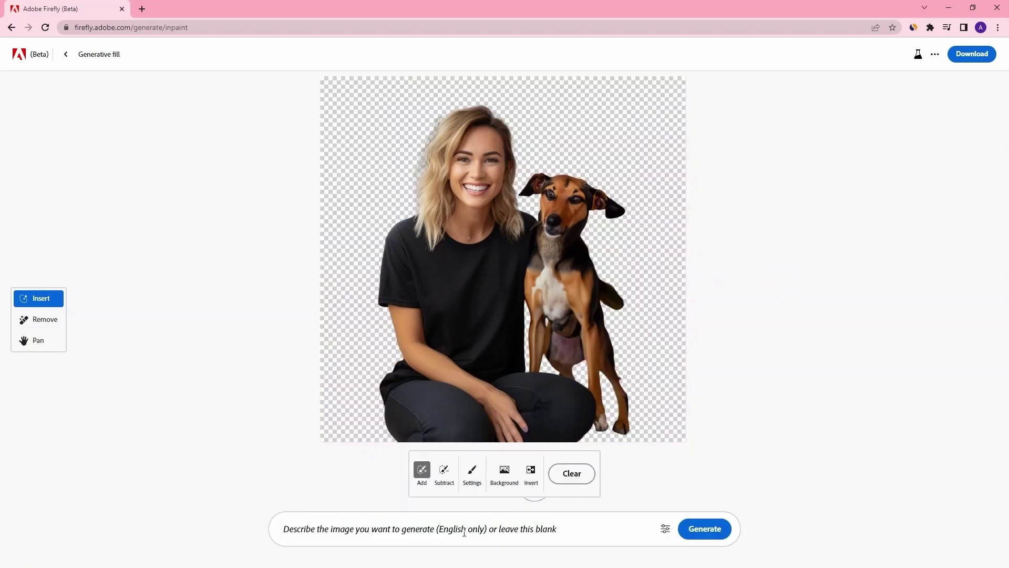
pyautogui.click(464, 533)
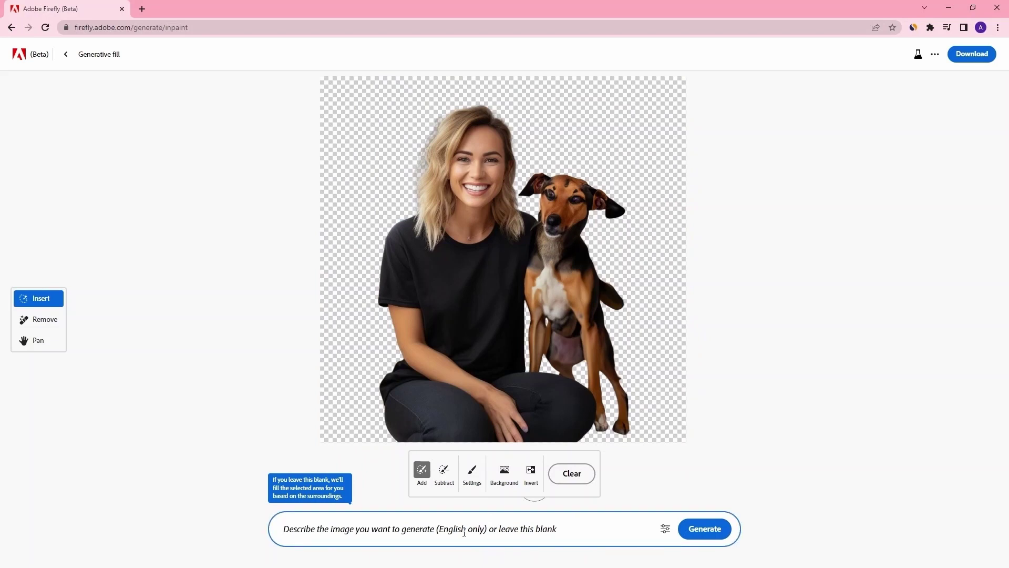
pyautogui.write('woman and dog ')
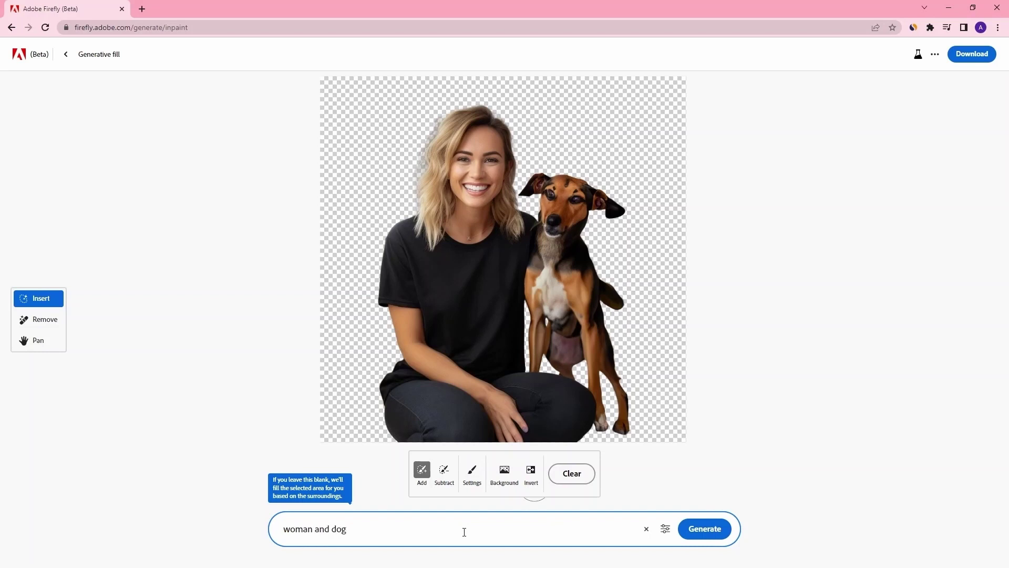
pyautogui.write('relaxing at a sunny beach')
pyautogui.click(705, 528)
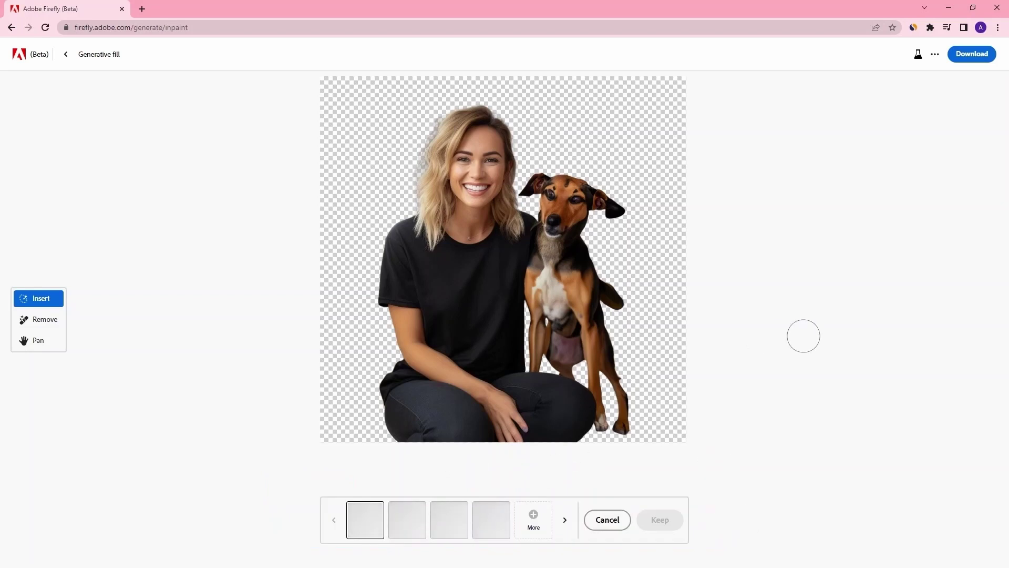
# Step: Compare the beach variations and keep the one with the green headland
pyautogui.click(417, 529)
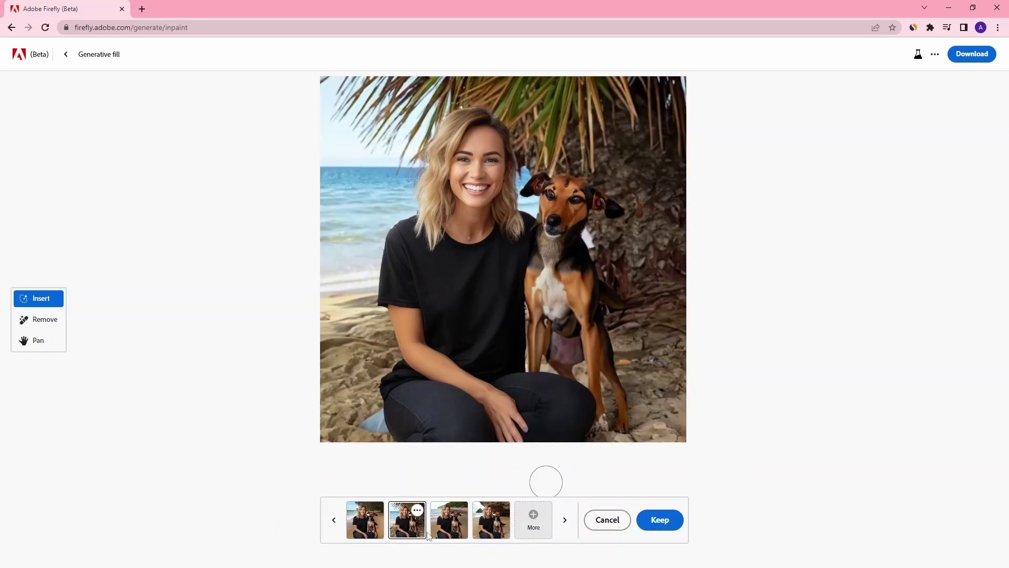
pyautogui.click(452, 535)
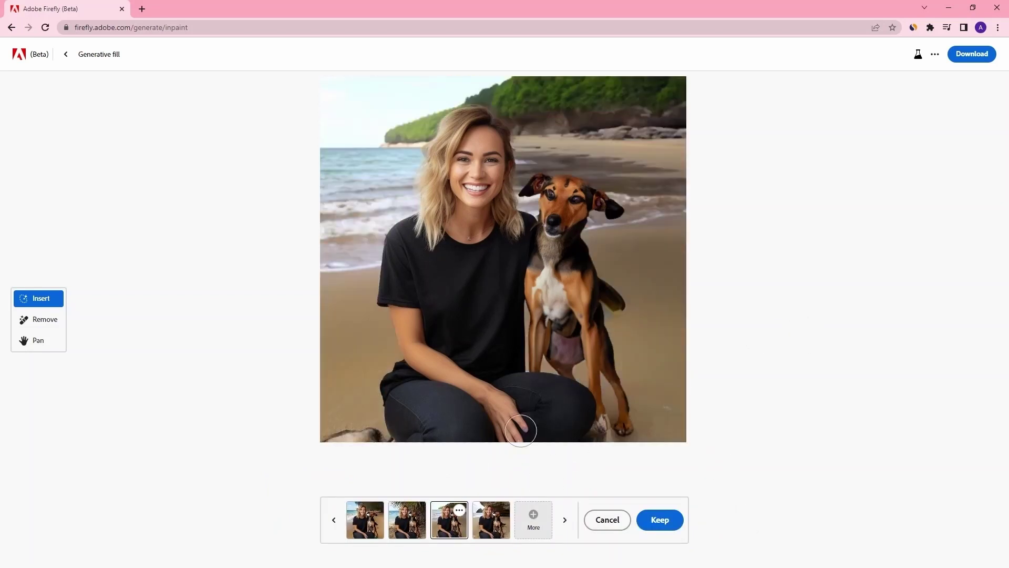
pyautogui.click(659, 519)
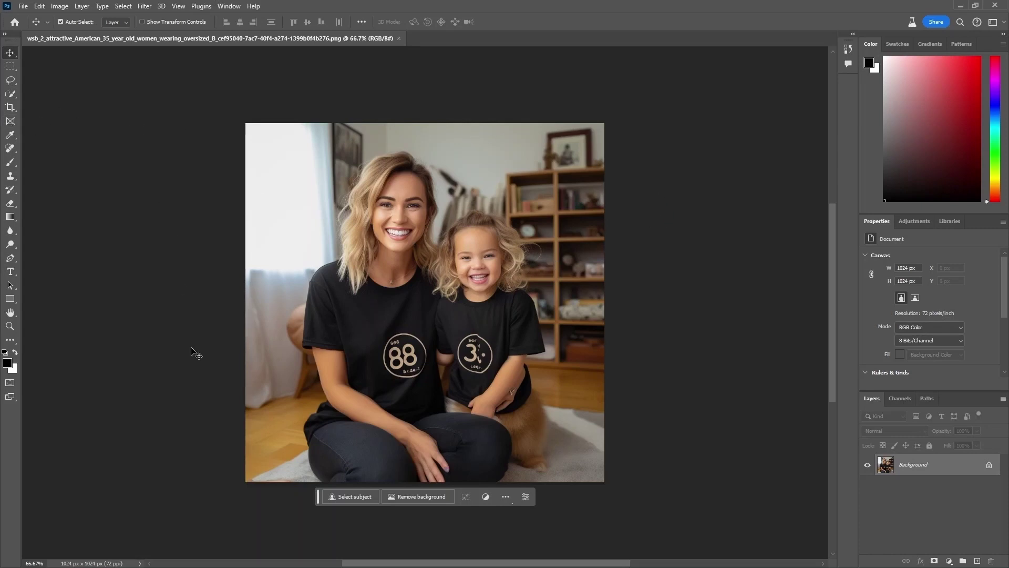
# Step: Lasso the 88 logo on the woman's shirt and enter the Generative Fill prompt 'remove'
pyautogui.click(12, 80)
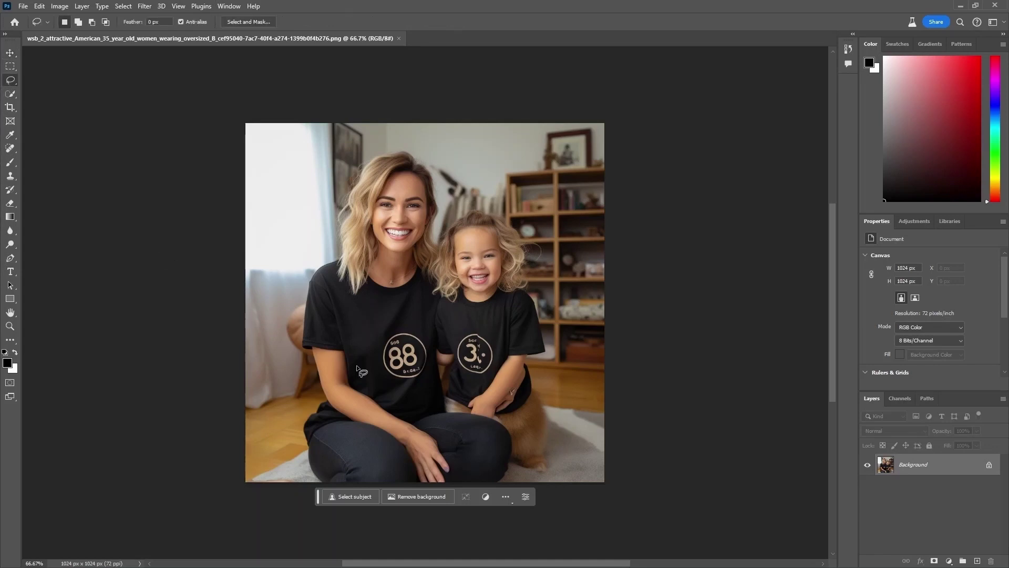
pyautogui.moveTo(376, 326)
pyautogui.mouseDown()
pyautogui.moveTo(379, 371)
pyautogui.moveTo(399, 391)
pyautogui.moveTo(423, 391)
pyautogui.moveTo(433, 351)
pyautogui.moveTo(419, 325)
pyautogui.moveTo(377, 327)
pyautogui.mouseUp()
pyautogui.click(338, 413)
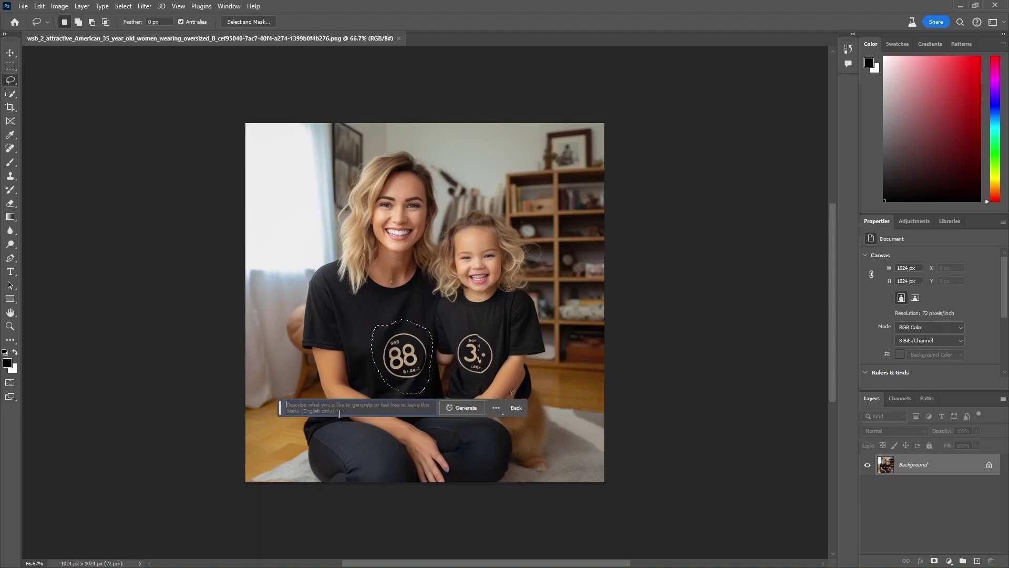
pyautogui.write('remove')
# Step: Generate the logo removal and toggle the generated layer to compare with the original
pyautogui.click(461, 408)
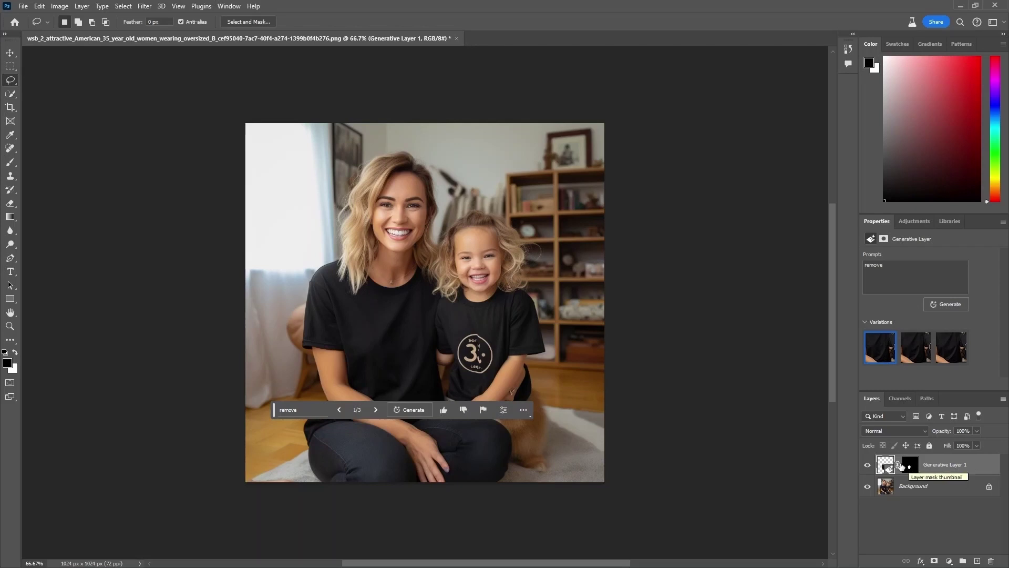
pyautogui.click(868, 466)
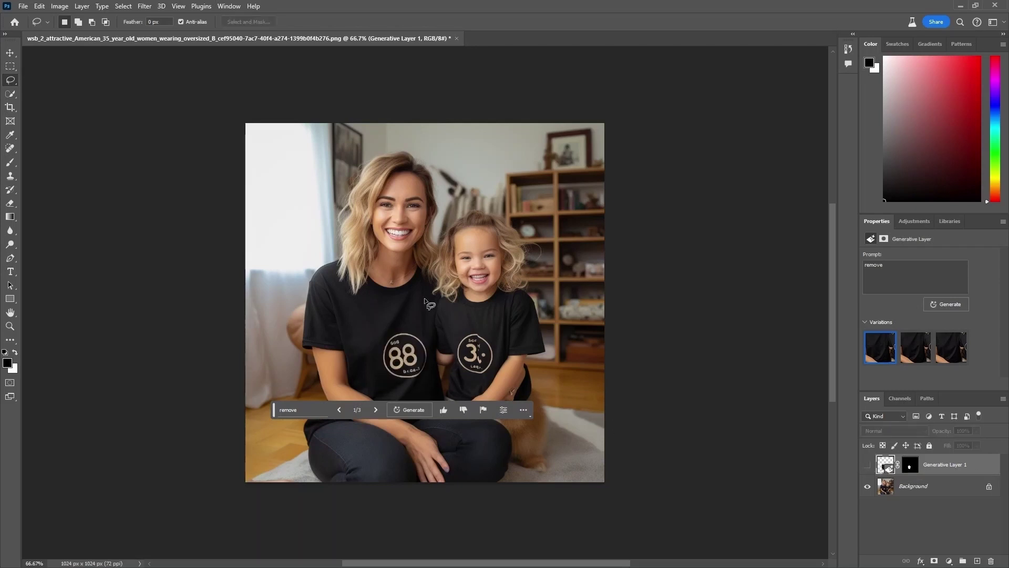
pyautogui.click(867, 465)
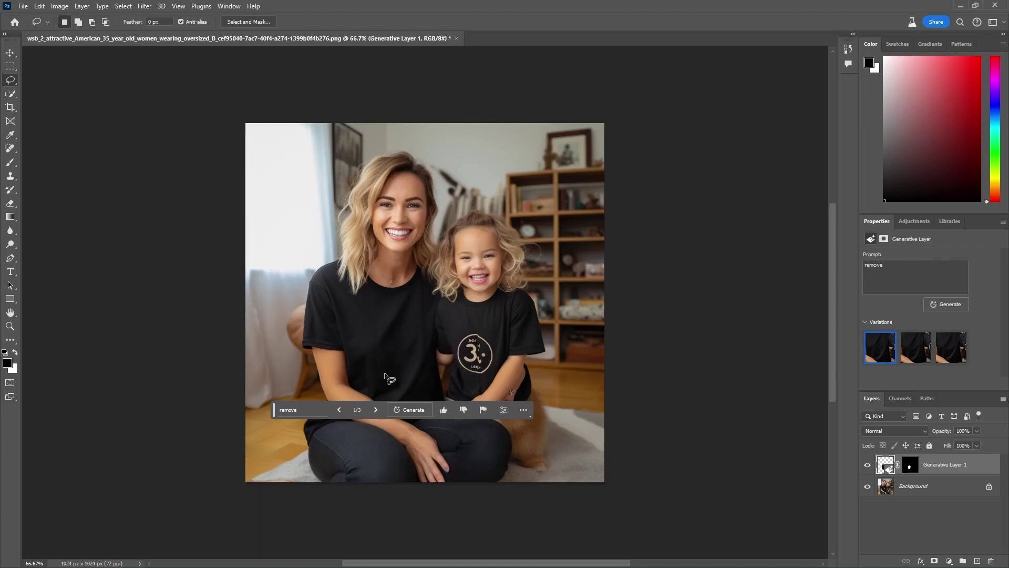
# Step: Lasso the girl and generate 'a dog facing the camera being hugged by the woman'
pyautogui.moveTo(455, 203)
pyautogui.mouseDown()
pyautogui.moveTo(430, 262)
pyautogui.moveTo(432, 358)
pyautogui.moveTo(463, 420)
pyautogui.moveTo(492, 427)
pyautogui.moveTo(501, 452)
pyautogui.mouseUp()
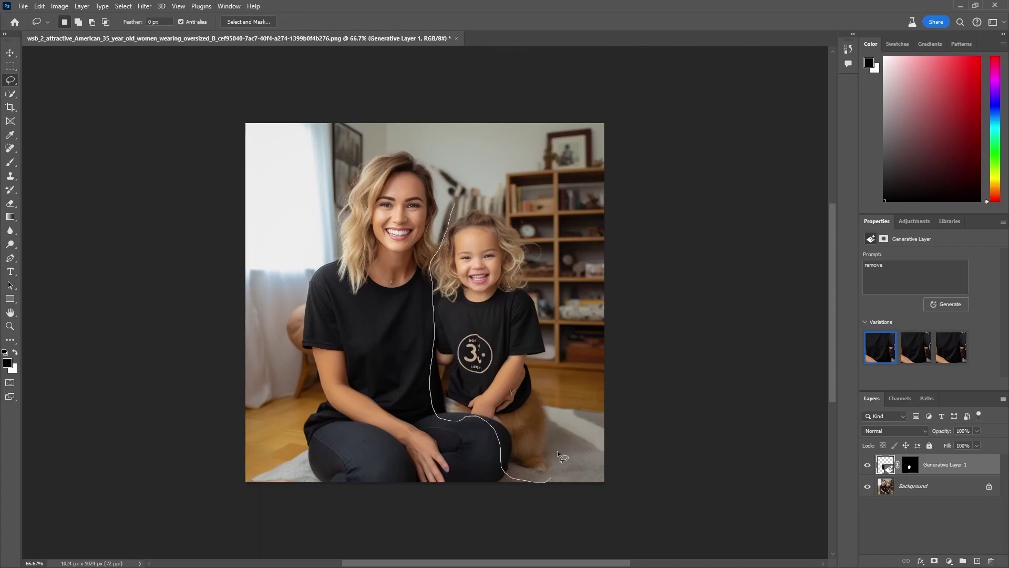
pyautogui.moveTo(538, 370)
pyautogui.mouseDown()
pyautogui.moveTo(549, 344)
pyautogui.moveTo(526, 215)
pyautogui.moveTo(446, 217)
pyautogui.mouseUp()
pyautogui.click(412, 496)
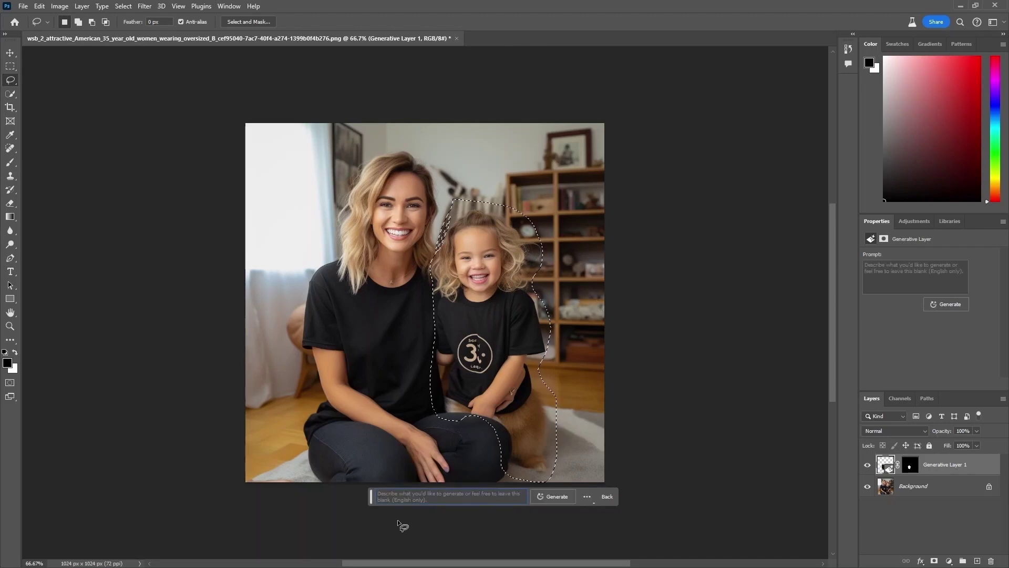
pyautogui.write('a do')
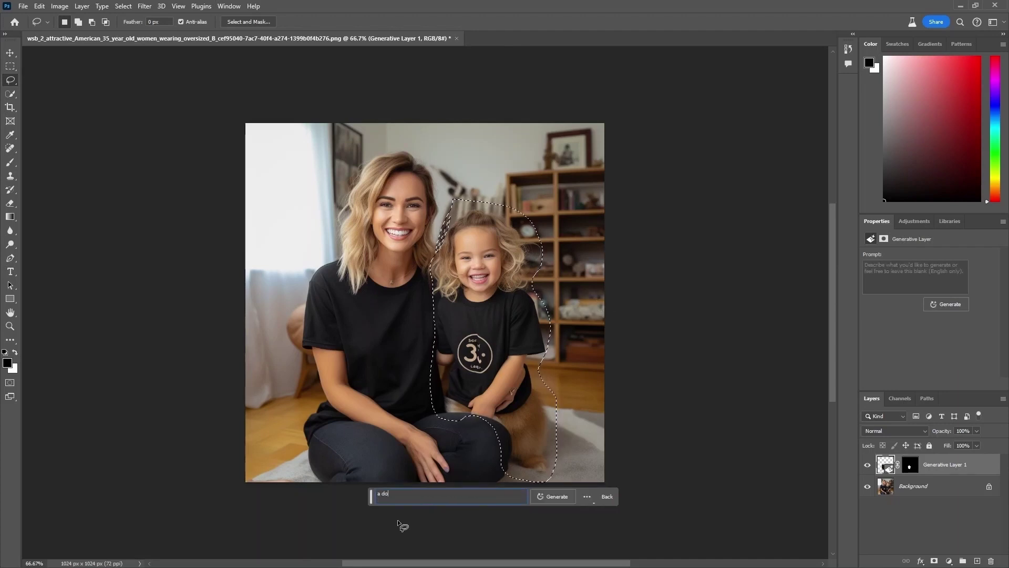
pyautogui.write('g facing the camera being hugged by the ')
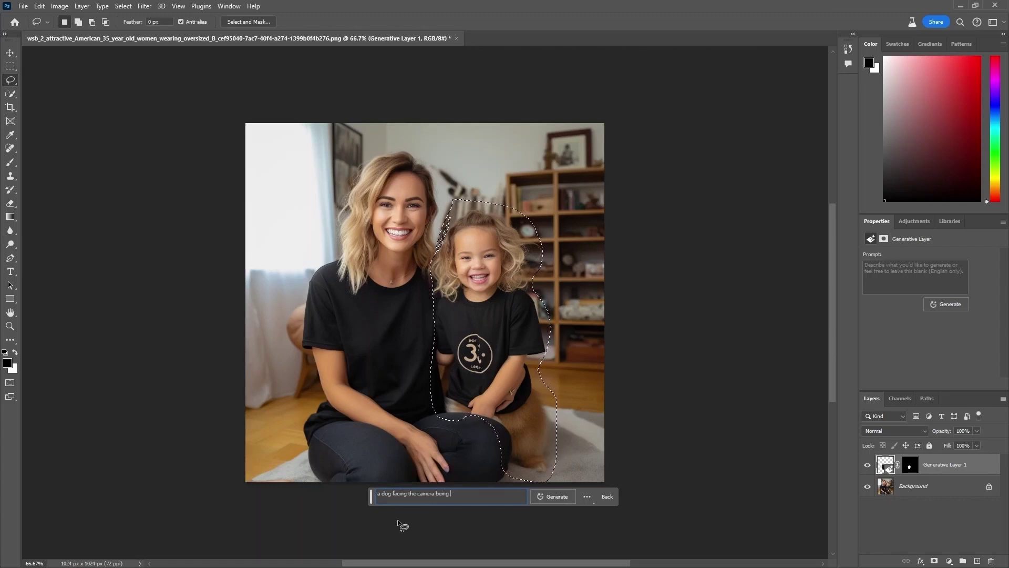
pyautogui.write('woman')
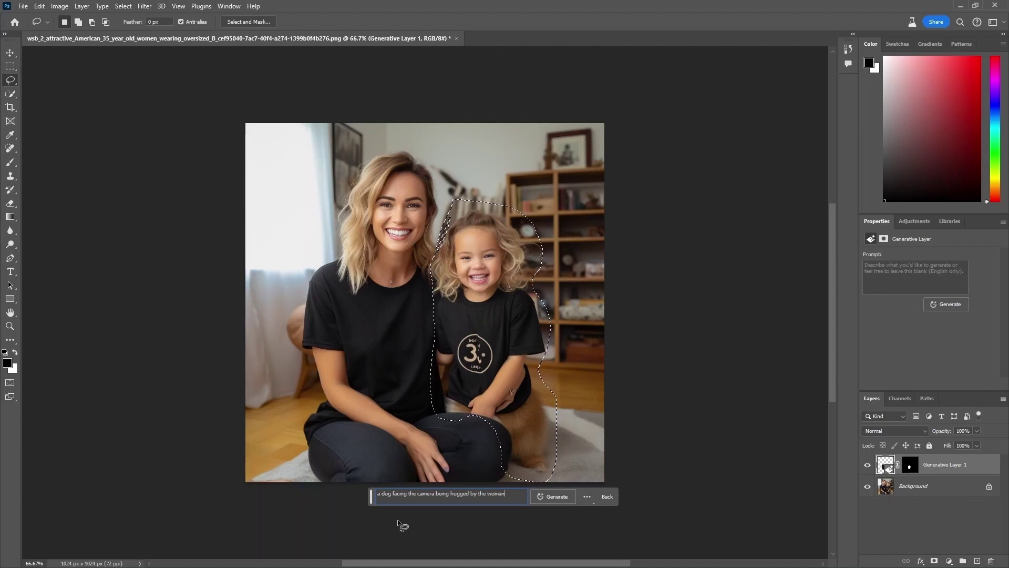
pyautogui.click(552, 497)
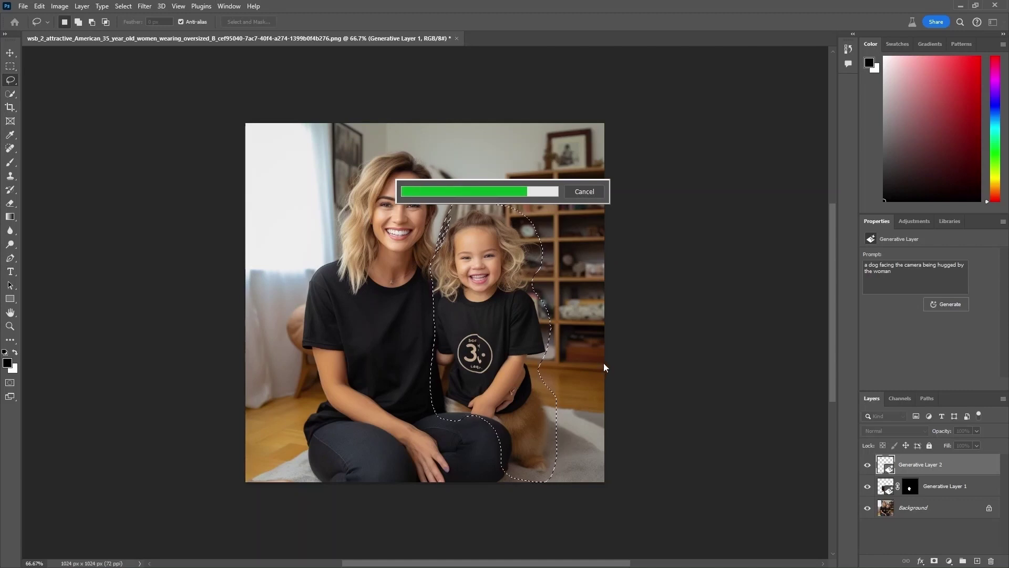
# Step: Compare the dog variations and settle on the dalmatian, variation 2
pyautogui.click(916, 347)
pyautogui.click(957, 348)
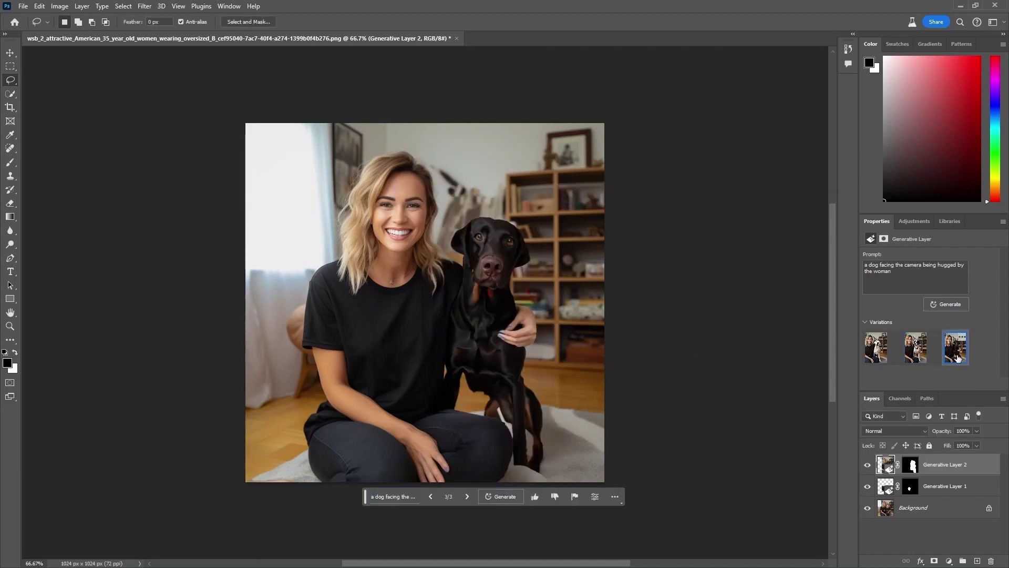
pyautogui.click(915, 348)
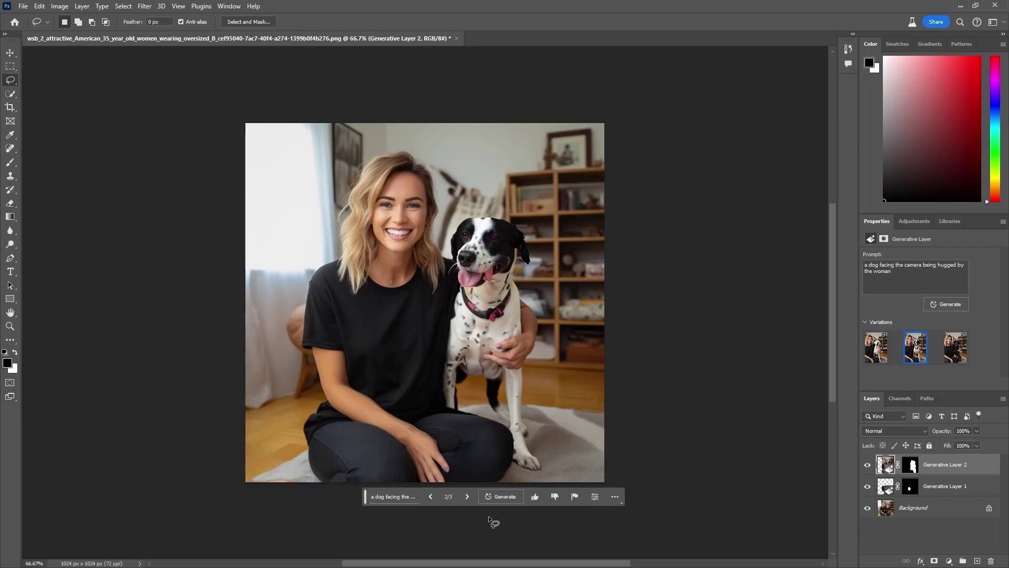
pyautogui.press('w')
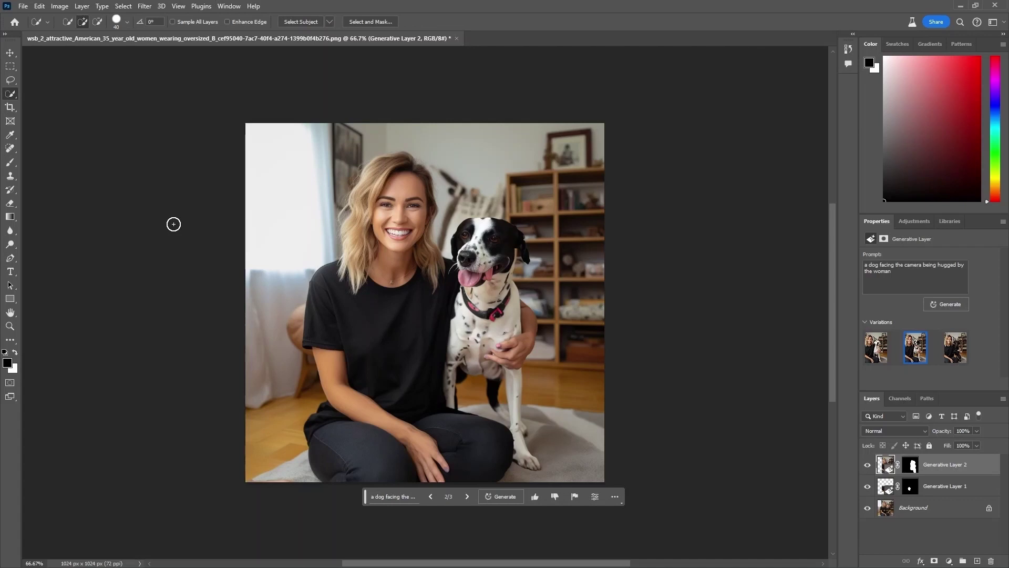
pyautogui.rightClick(16, 99)
pyautogui.click(39, 108)
pyautogui.moveTo(576, 451)
pyautogui.mouseDown()
pyautogui.moveTo(534, 179)
pyautogui.moveTo(453, 153)
pyautogui.mouseUp()
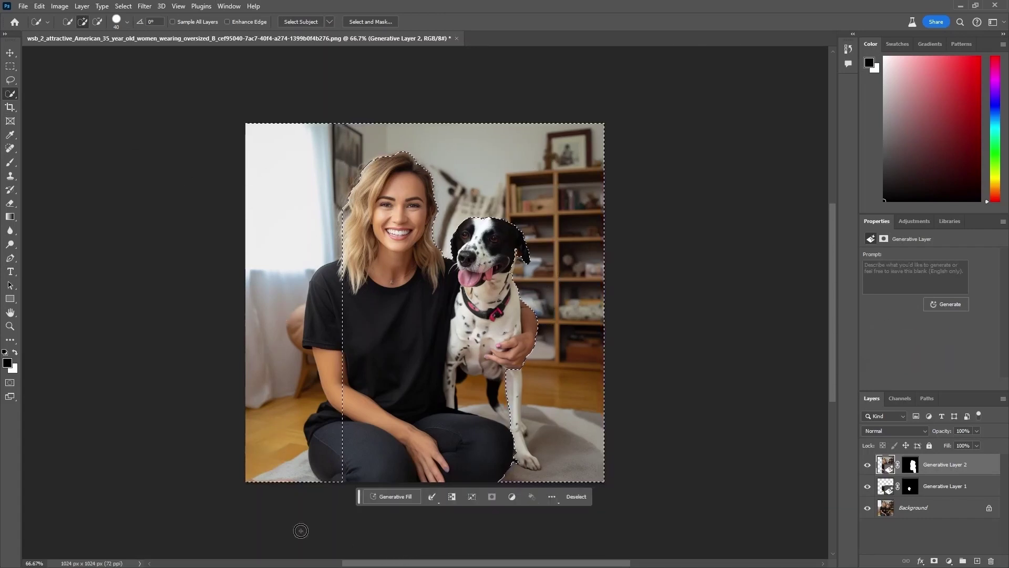
pyautogui.click(470, 396)
pyautogui.click(283, 287)
pyautogui.keyDown('alt'); pyautogui.click(282, 445); pyautogui.keyUp('alt')
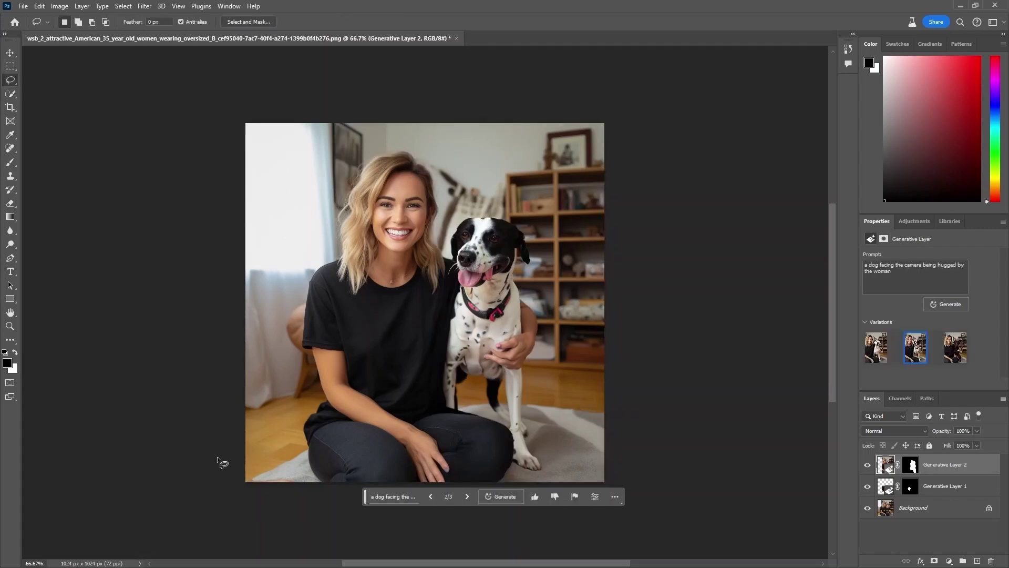
# Step: Trace a closed lasso outline around the woman's side, hair and the dog's back
pyautogui.moveTo(322, 481); pyautogui.dragTo(333, 382)
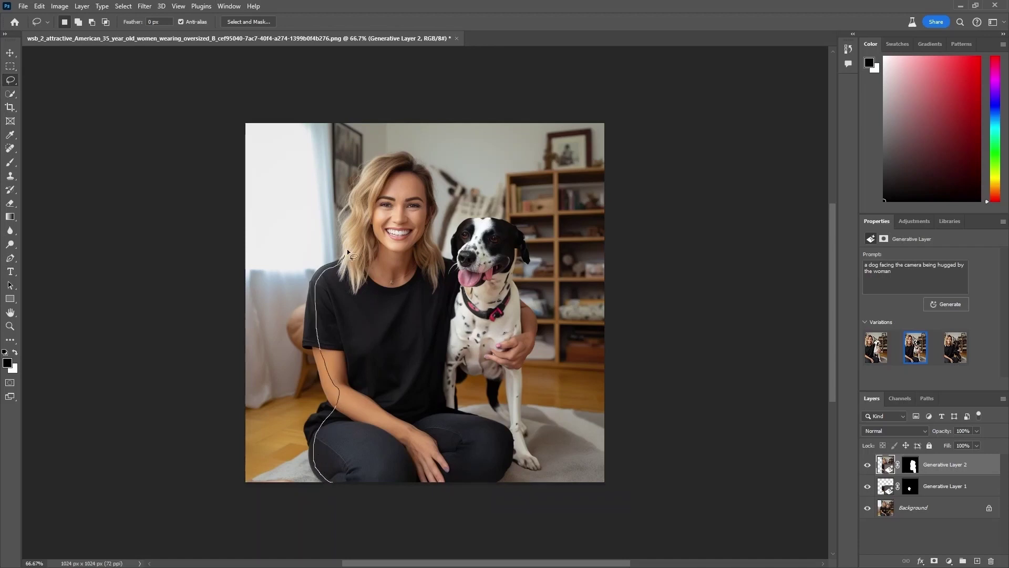
pyautogui.moveTo(427, 179); pyautogui.dragTo(433, 260)
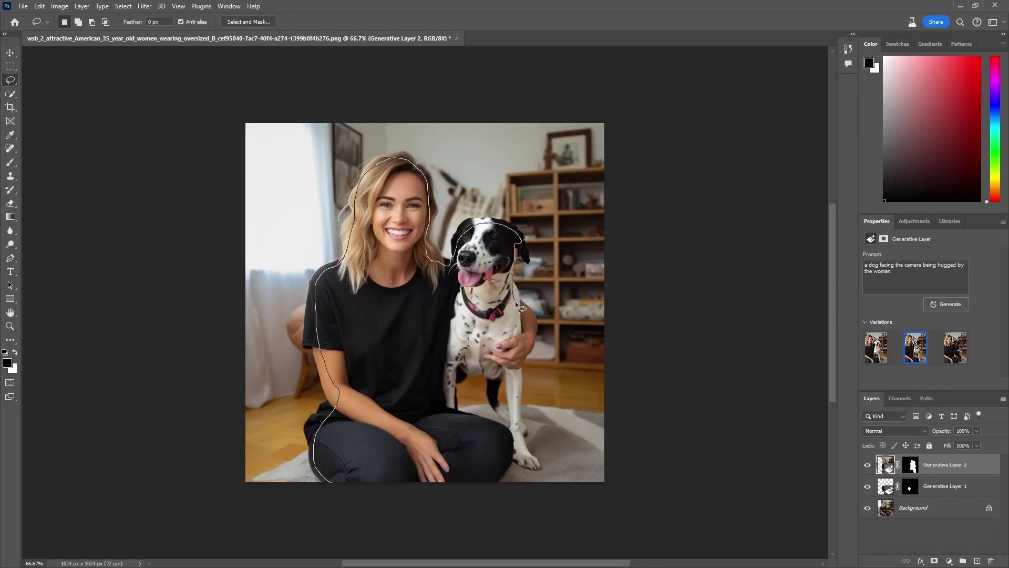
pyautogui.moveTo(516, 303)
pyautogui.mouseDown()
pyautogui.moveTo(515, 430)
pyautogui.moveTo(509, 373)
pyautogui.mouseUp()
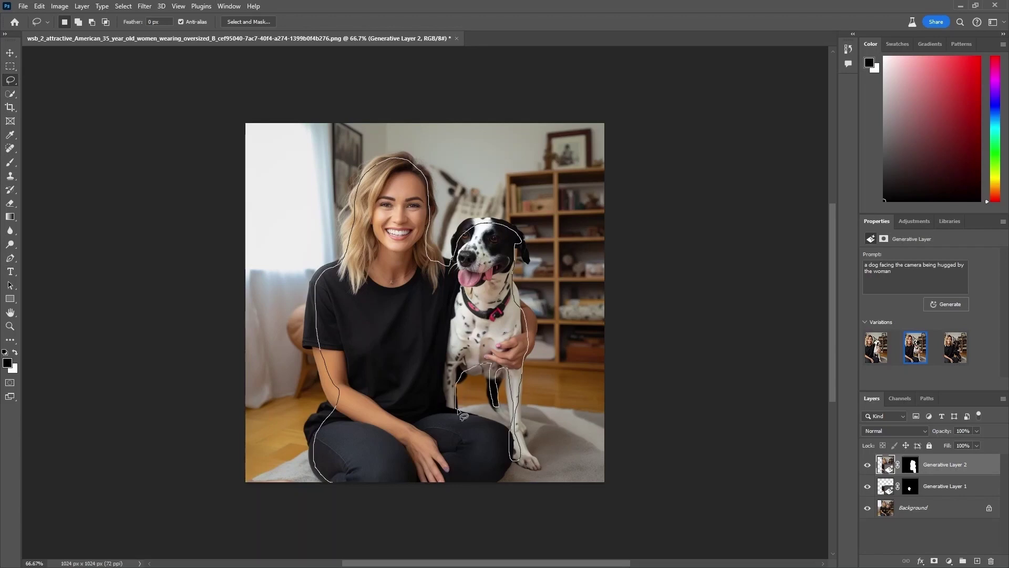
pyautogui.moveTo(463, 415); pyautogui.dragTo(499, 482)
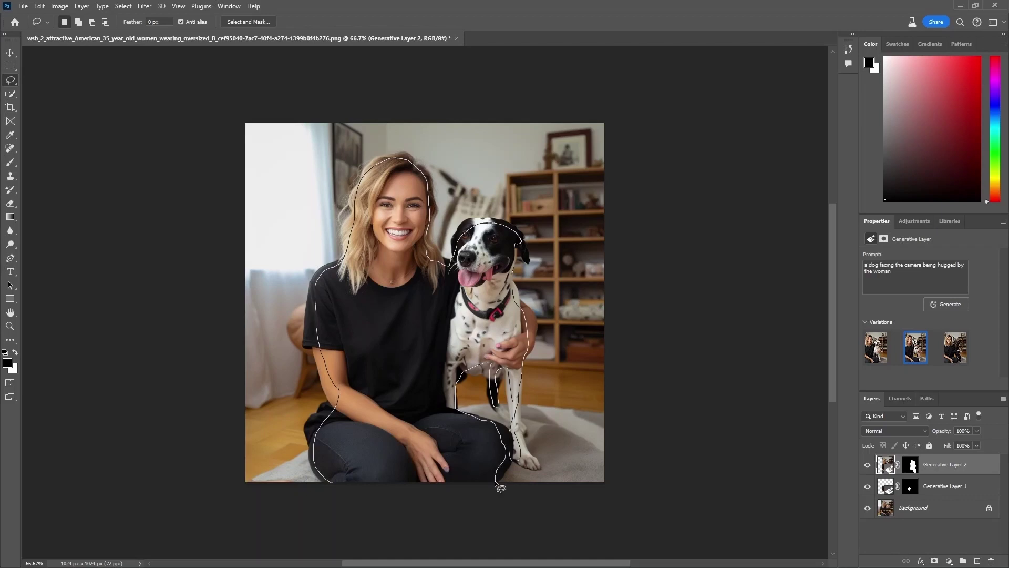
# Step: Invert the selection, fill it with 'a woman and dog sitting on a sunny beach', pick variation 3
pyautogui.click(124, 7)
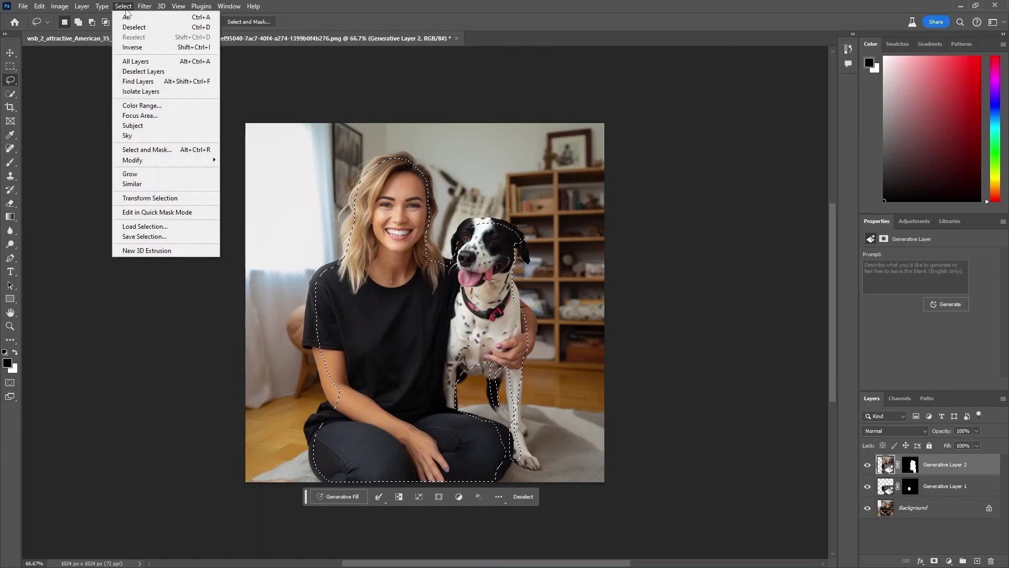
pyautogui.click(132, 47)
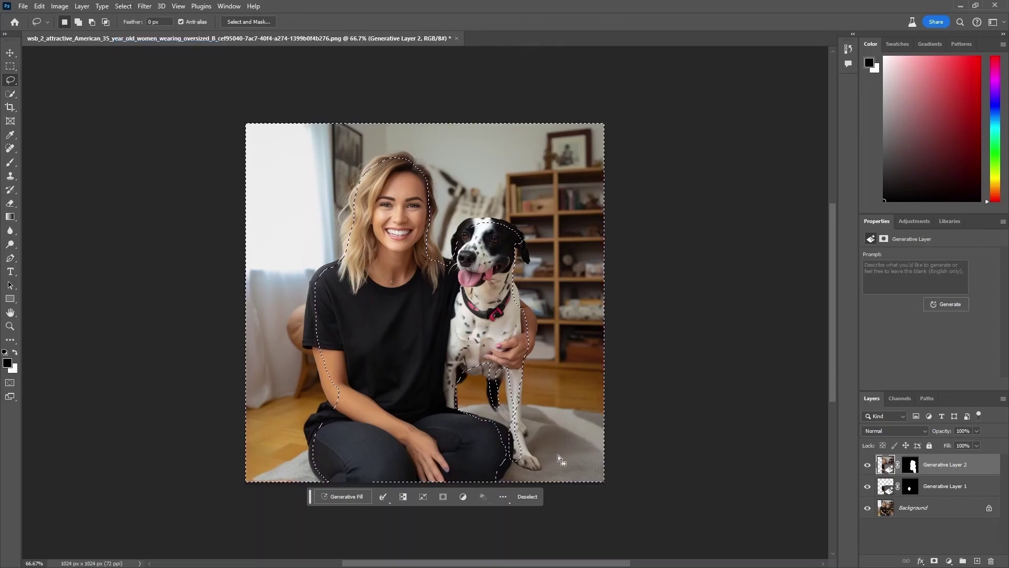
pyautogui.click(356, 494)
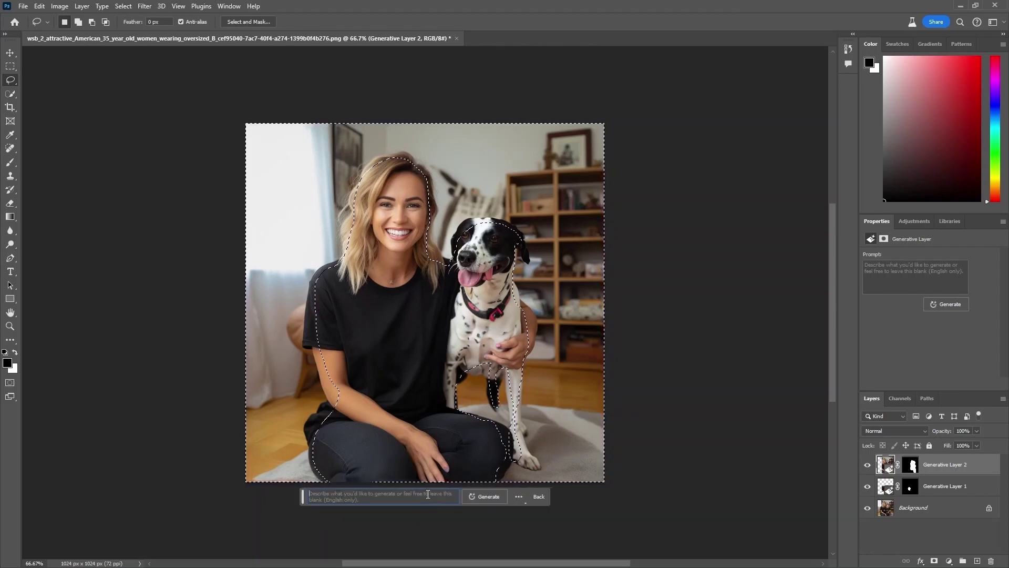
pyautogui.write('a woman and dog ')
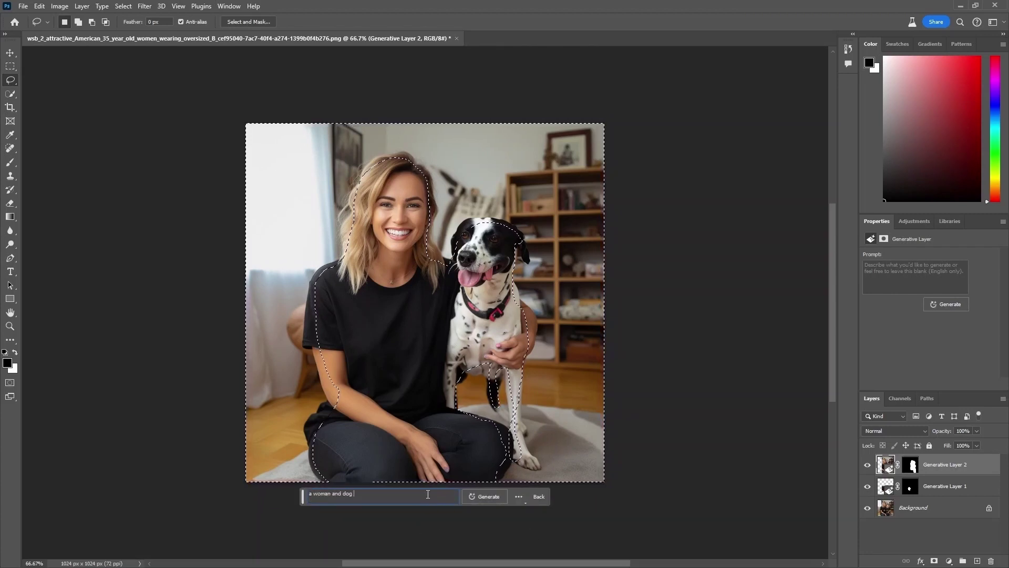
pyautogui.write('sitting on a sunny beach')
pyautogui.press('Return')
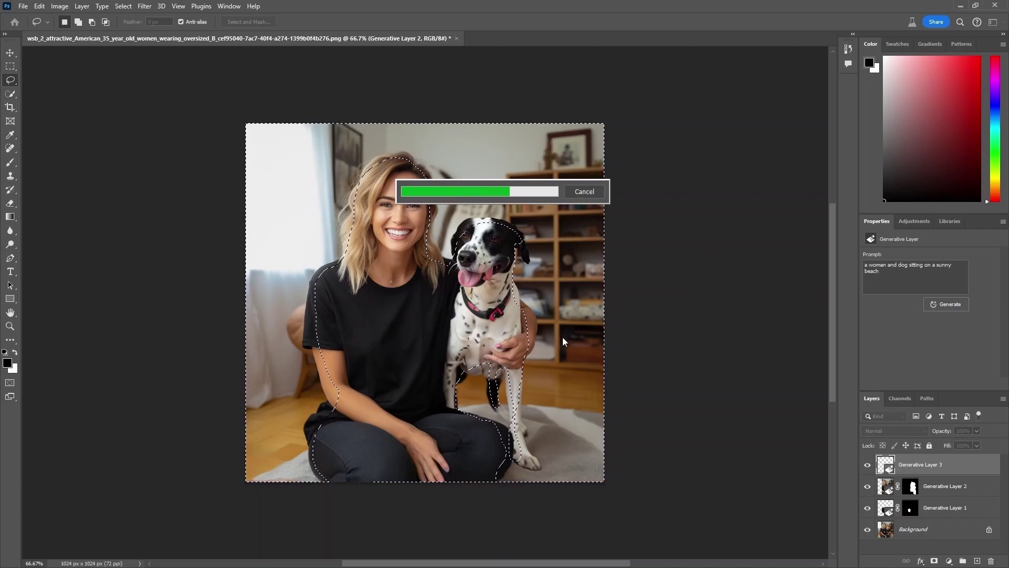
pyautogui.click(951, 348)
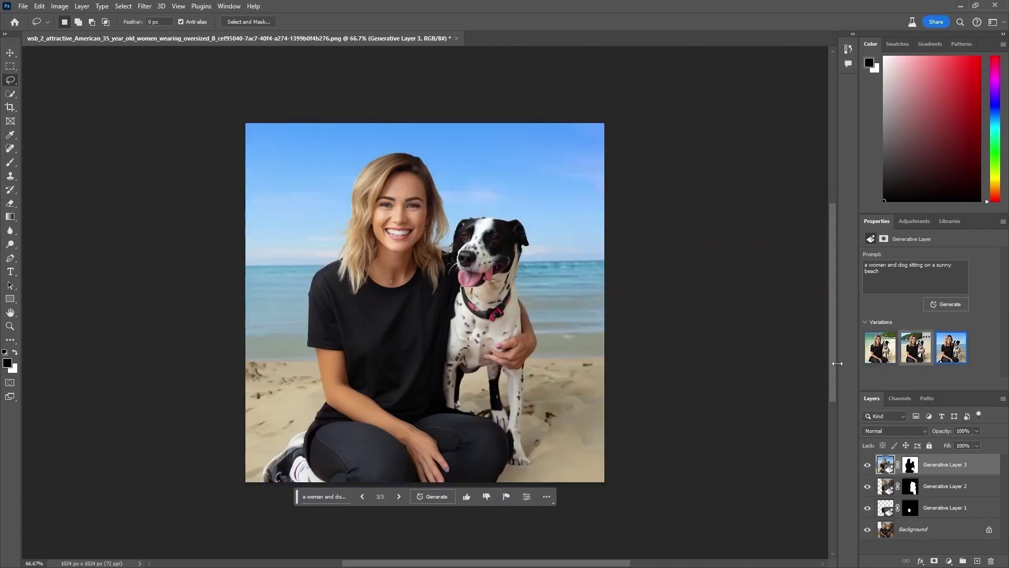